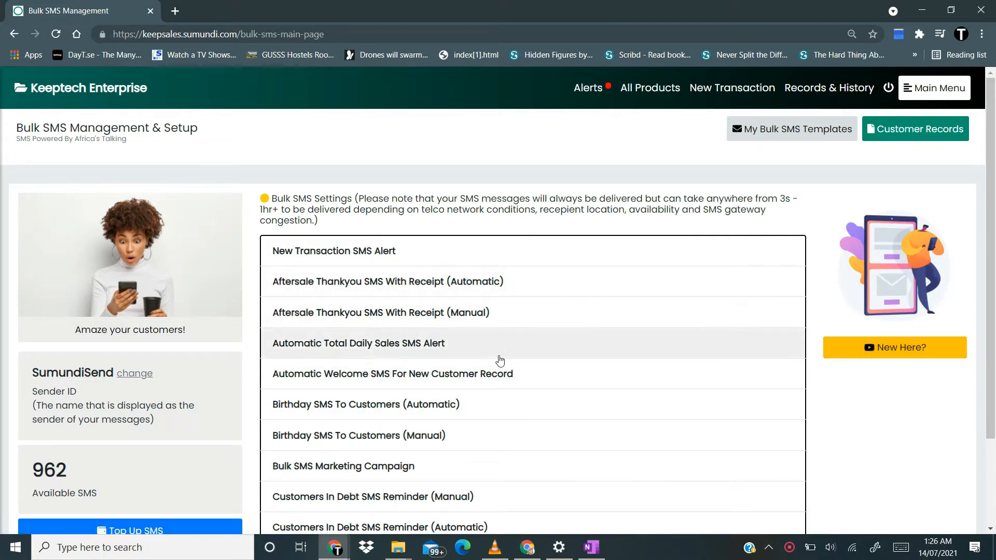
Expand the Customers In Debt SMS Reminder (Manual) settings and toggle the reminder off and back to Active.
{"action": "scroll", "coordinate": [499, 360], "scroll_direction": "down", "scroll_amount": 1}
{"action": "scroll", "coordinate": [500, 360], "scroll_direction": "down", "scroll_amount": 1}
{"action": "scroll", "coordinate": [498, 359], "scroll_direction": "up", "scroll_amount": 2}
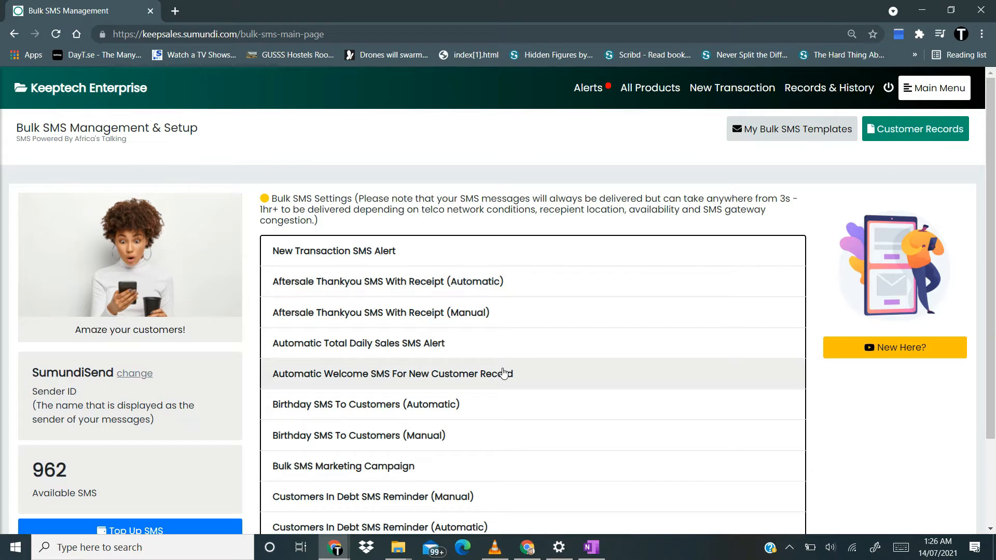
{"action": "scroll", "coordinate": [504, 372], "scroll_direction": "down", "scroll_amount": 2}
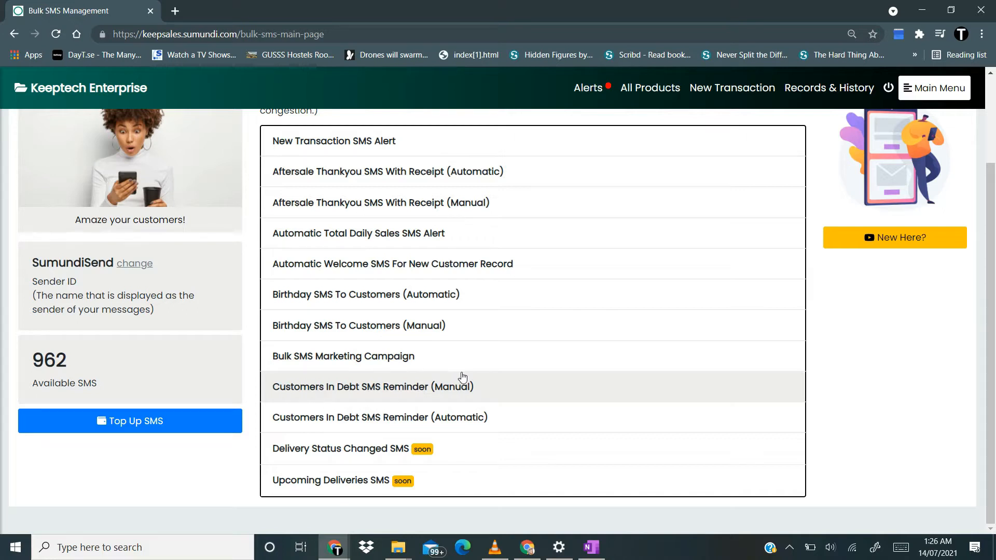
{"action": "left_click", "coordinate": [454, 388]}
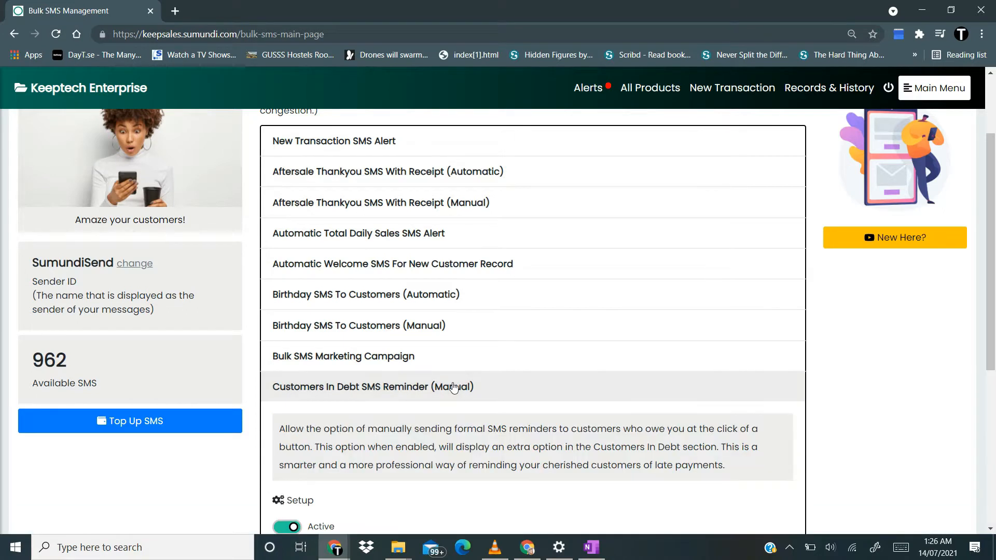
{"action": "scroll", "coordinate": [424, 412], "scroll_direction": "down", "scroll_amount": 3}
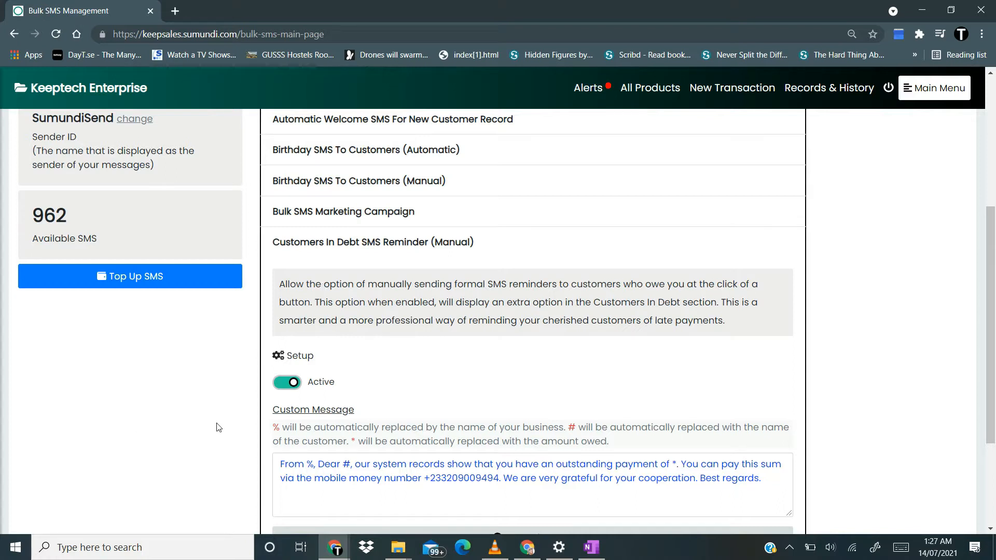
{"action": "left_click", "coordinate": [280, 387]}
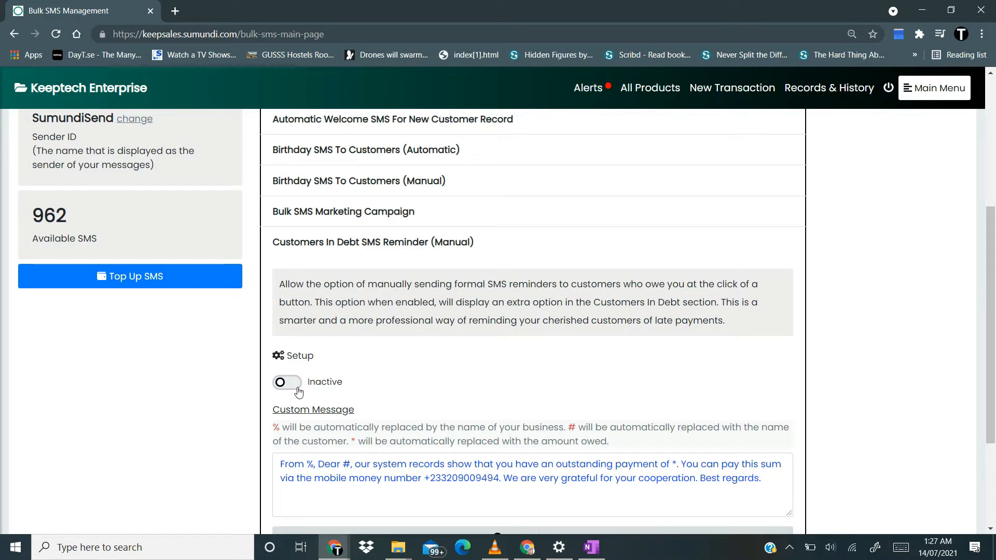
{"action": "left_click", "coordinate": [299, 392]}
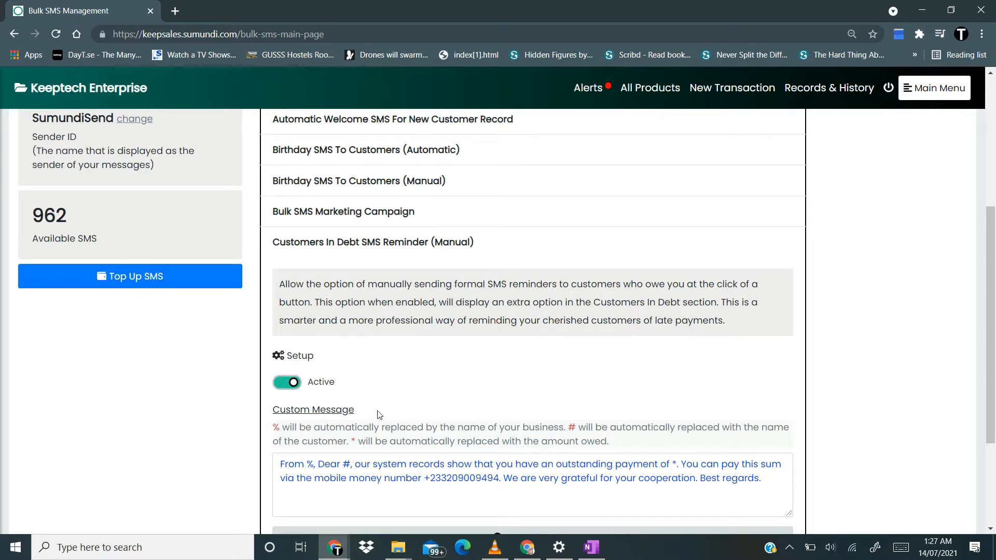
Examine the explanations of the %, # and * placeholders for the manual debt reminder's custom message.
{"action": "scroll", "coordinate": [378, 413], "scroll_direction": "down", "scroll_amount": 2}
{"action": "left_click", "coordinate": [387, 362]}
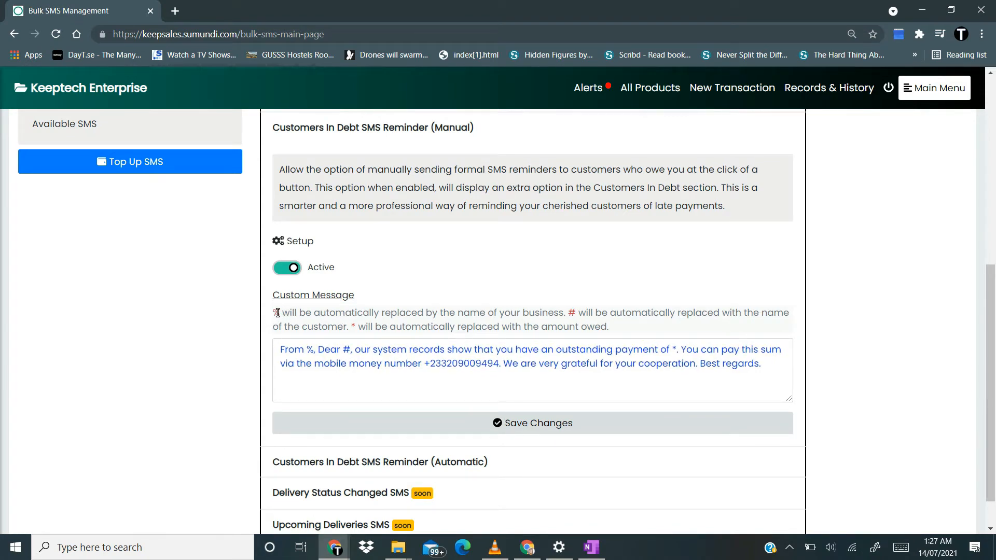
{"action": "left_click_drag", "start_coordinate": [277, 313], "coordinate": [275, 314]}
{"action": "left_click", "coordinate": [571, 315]}
{"action": "double_click", "coordinate": [571, 315]}
{"action": "left_click", "coordinate": [351, 328]}
{"action": "double_click", "coordinate": [352, 327]}
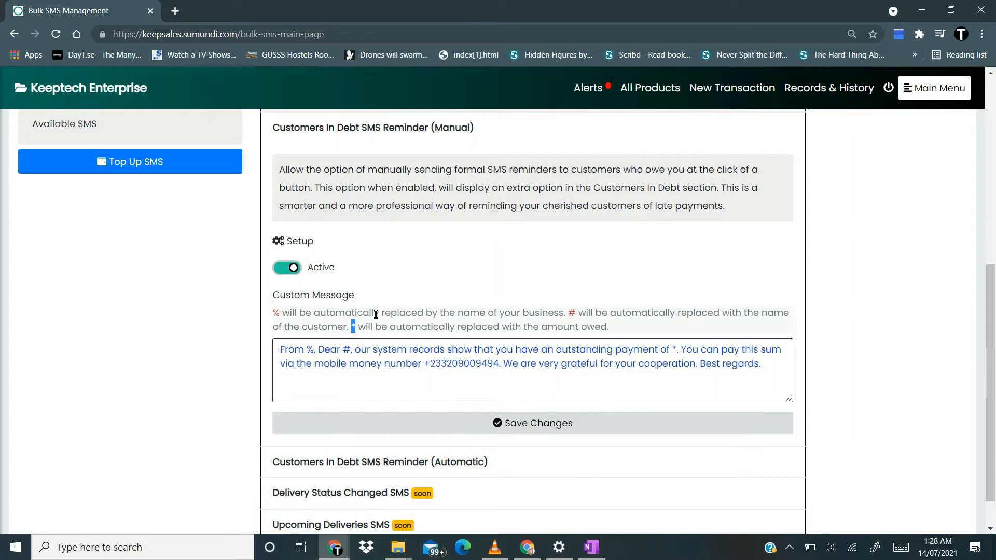
Save the manual debt reminder settings with the existing custom message and dismiss the confirmation.
{"action": "left_click", "coordinate": [400, 374]}
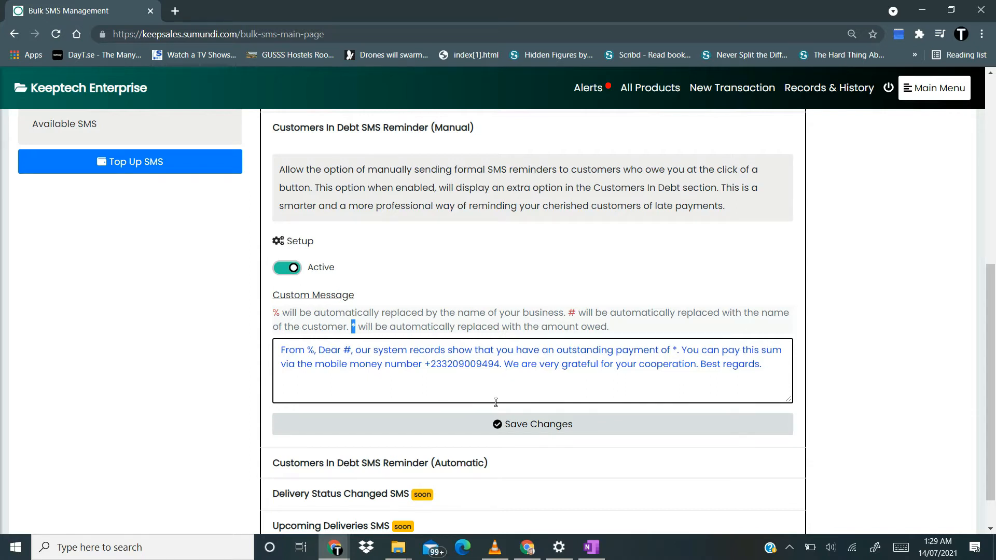
{"action": "left_click", "coordinate": [515, 425]}
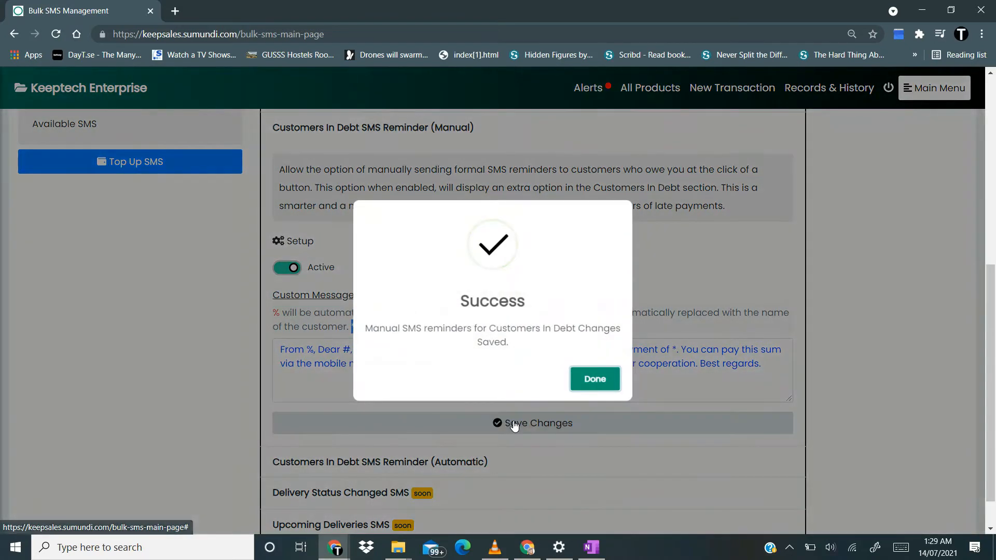
{"action": "left_click", "coordinate": [595, 380]}
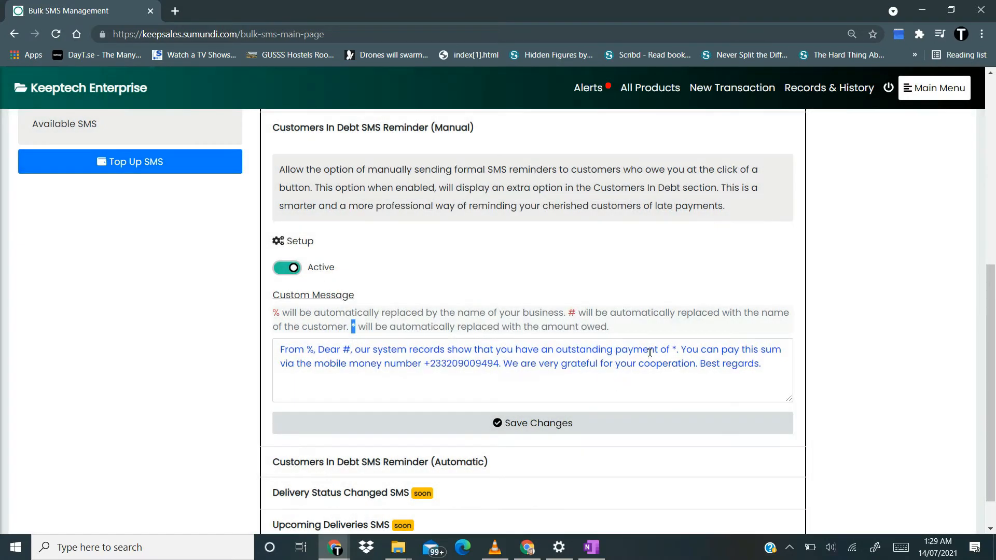
{"action": "left_click", "coordinate": [673, 352]}
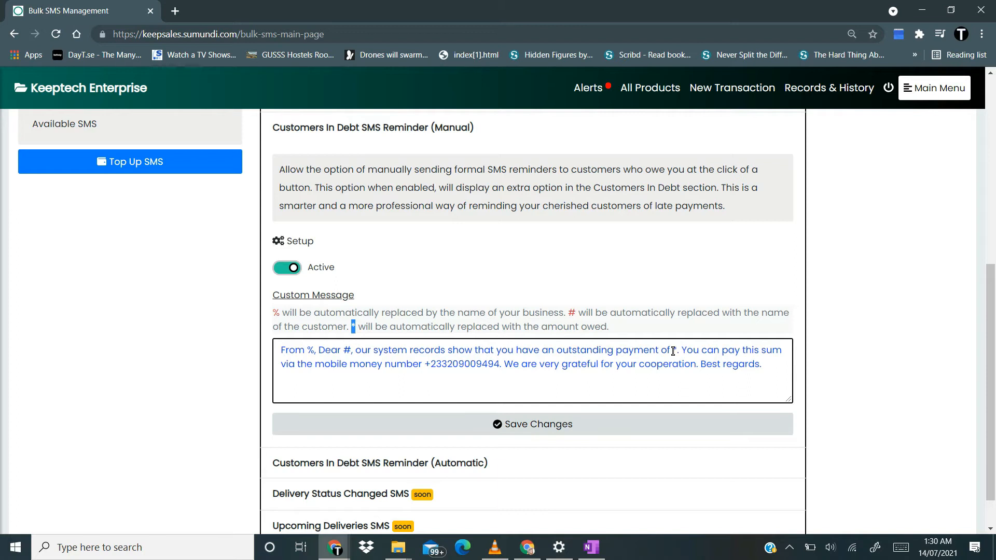
Open the Customers in Debt list under Customers & Loyalty.
{"action": "left_click", "coordinate": [915, 95]}
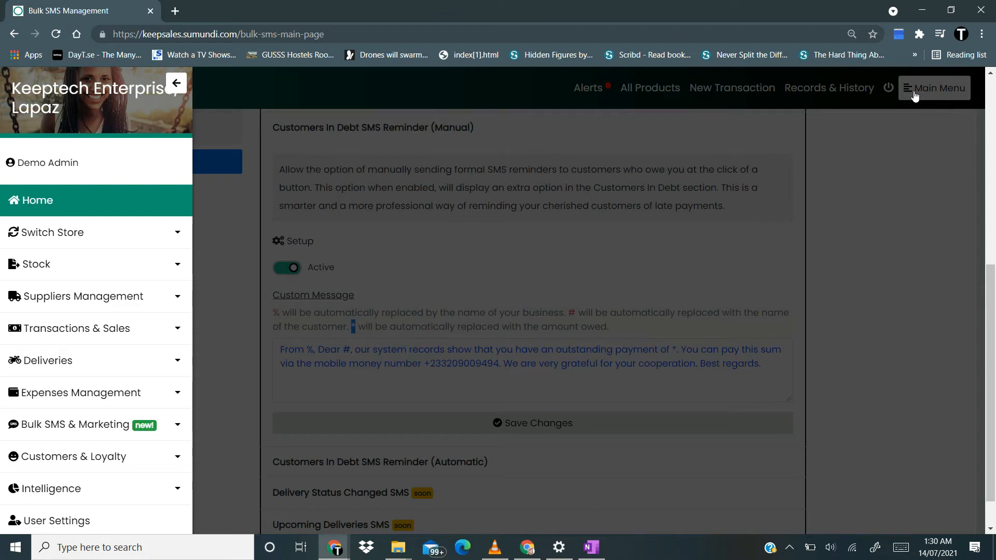
{"action": "left_click", "coordinate": [92, 465]}
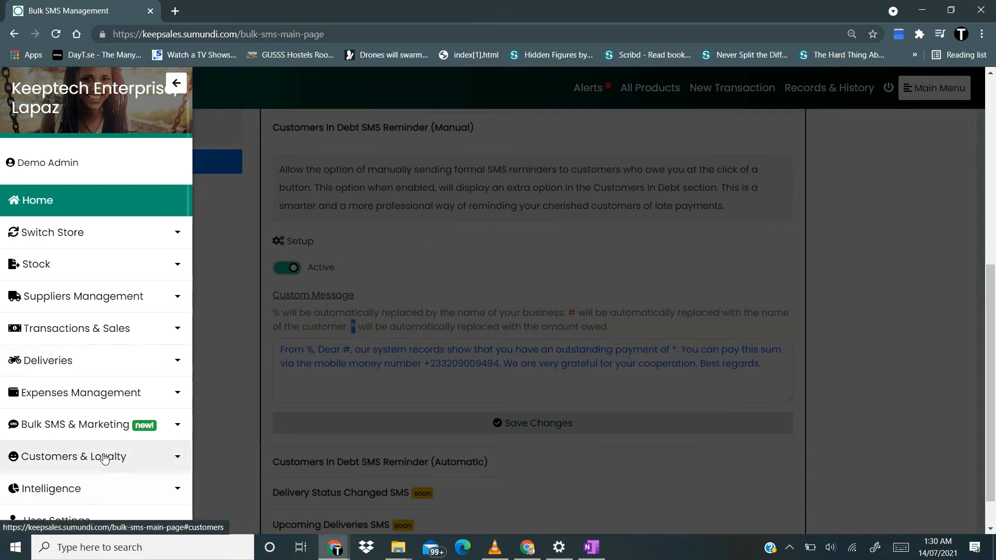
{"action": "scroll", "coordinate": [73, 456], "scroll_direction": "down", "scroll_amount": 3}
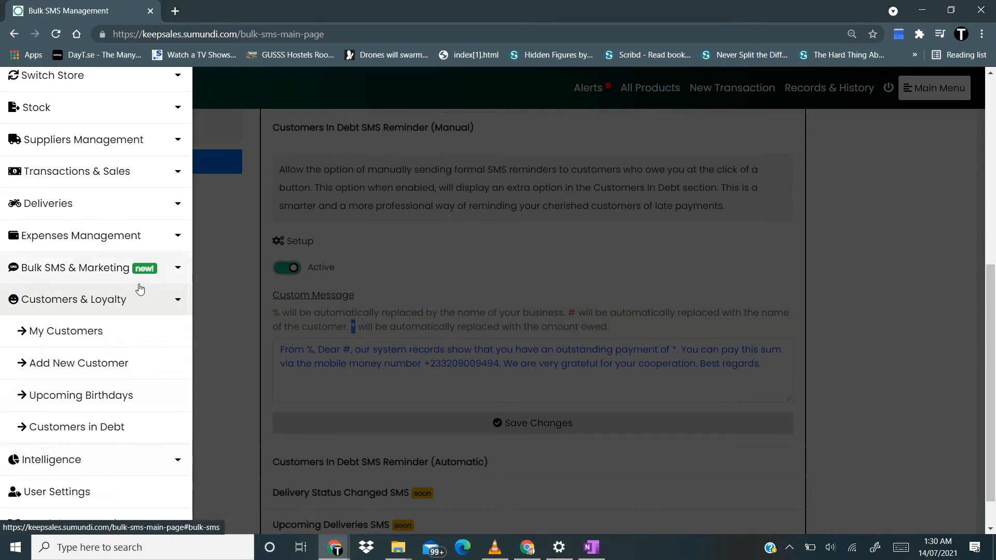
{"action": "left_click", "coordinate": [945, 88]}
{"action": "left_click", "coordinate": [945, 89]}
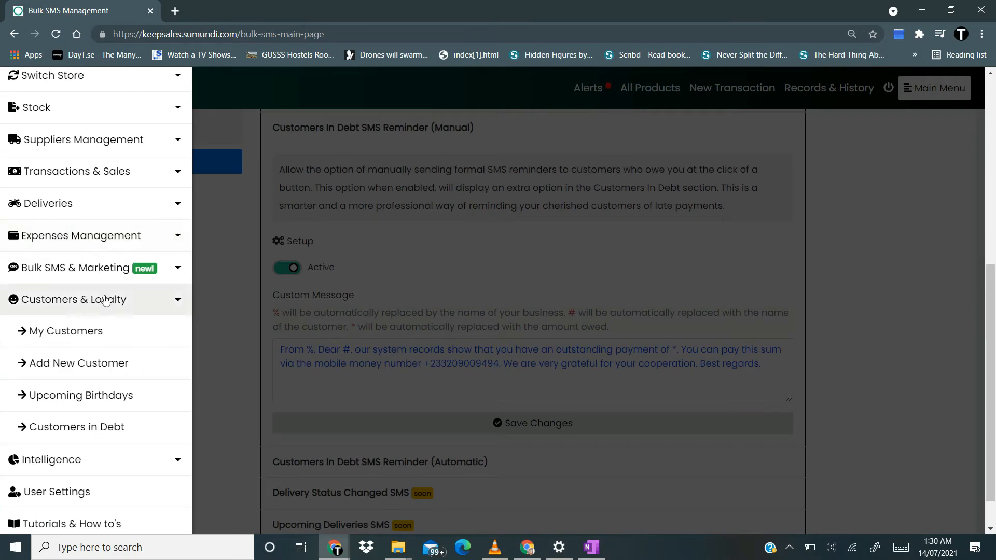
{"action": "left_click", "coordinate": [110, 427]}
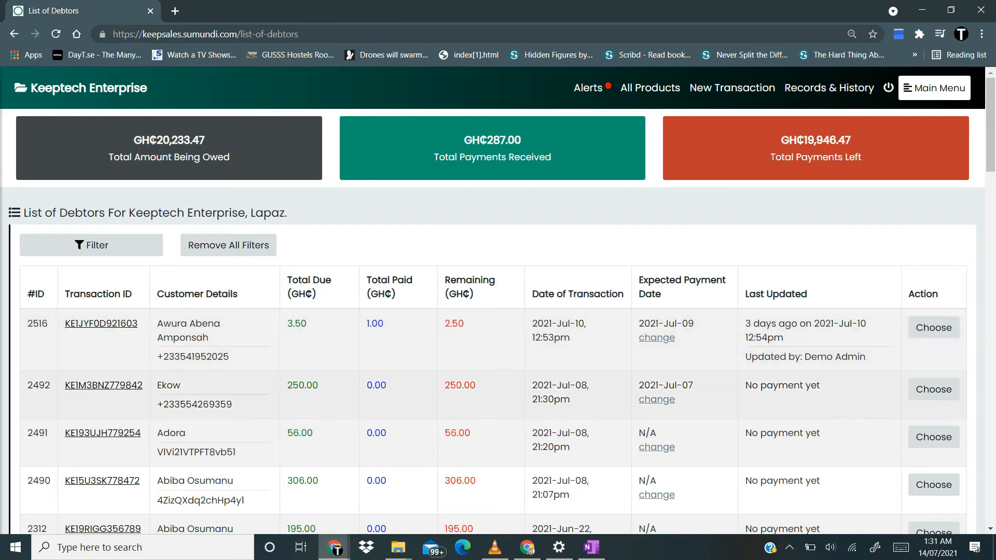
Open the SMS payment reminder for the first listed debtor and check the business name, customer name and amount owed in its message.
{"action": "left_click", "coordinate": [928, 332]}
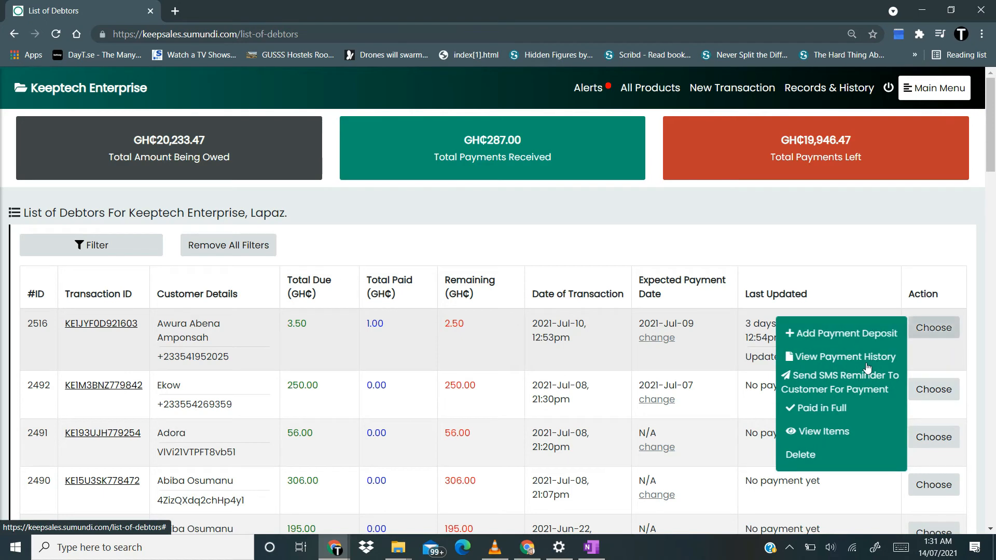
{"action": "left_click", "coordinate": [832, 384]}
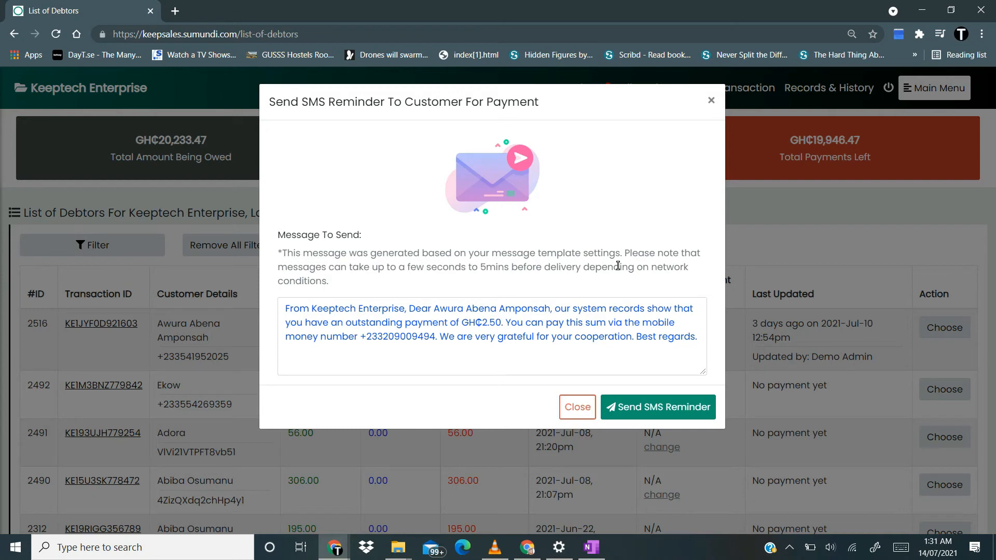
{"action": "left_click", "coordinate": [452, 312]}
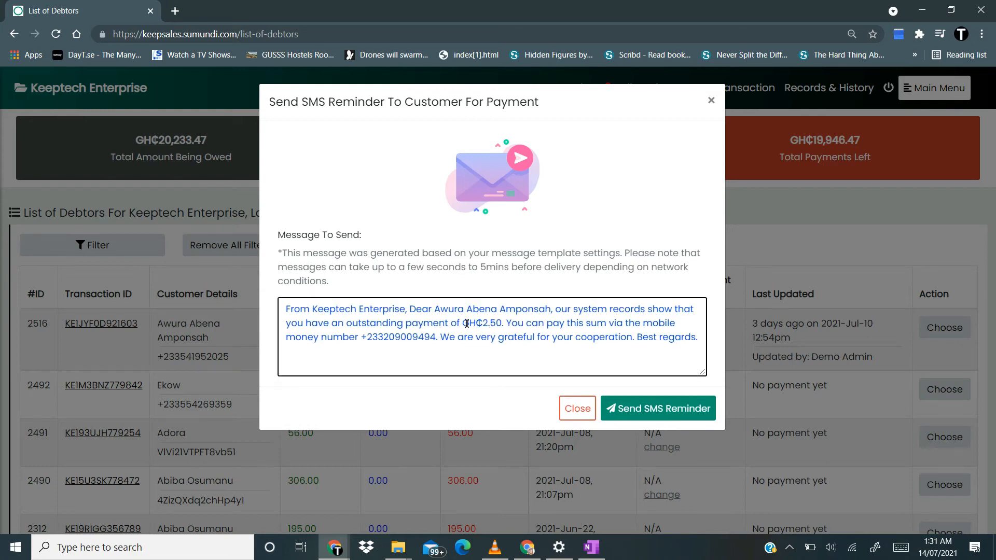
{"action": "left_click", "coordinate": [487, 284]}
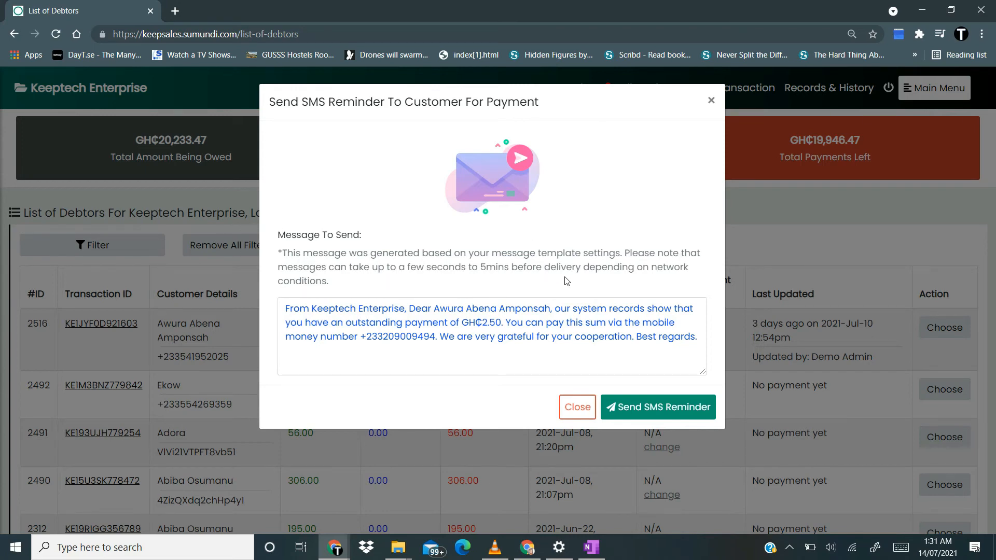
{"action": "left_click", "coordinate": [403, 317]}
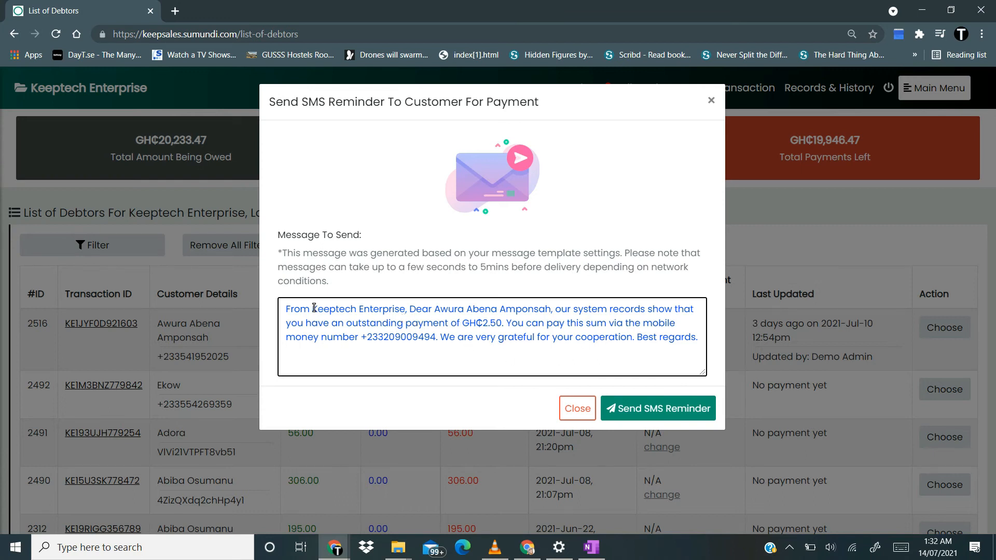
{"action": "left_click_drag", "start_coordinate": [314, 308], "coordinate": [403, 306]}
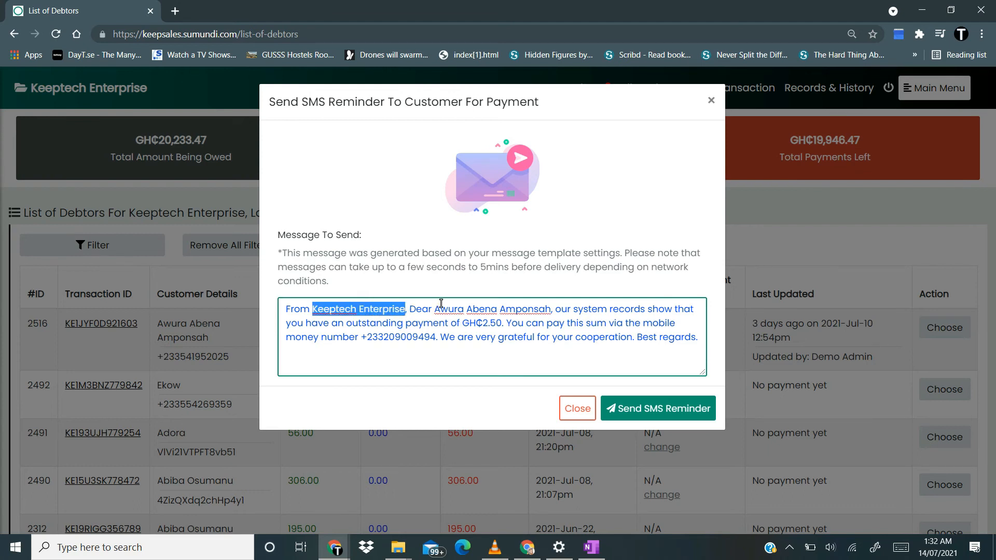
{"action": "left_click_drag", "start_coordinate": [435, 308], "coordinate": [549, 304]}
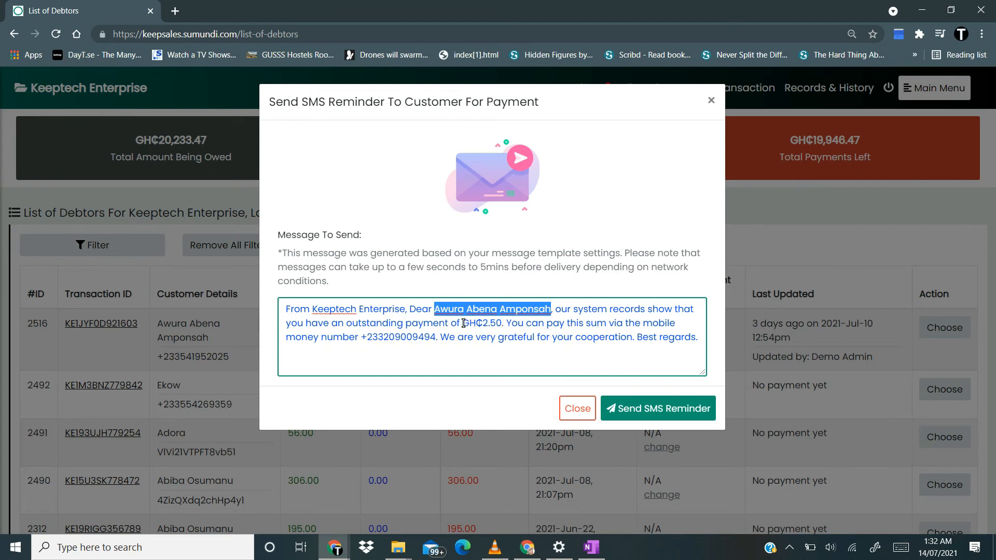
{"action": "left_click_drag", "start_coordinate": [462, 322], "coordinate": [500, 323]}
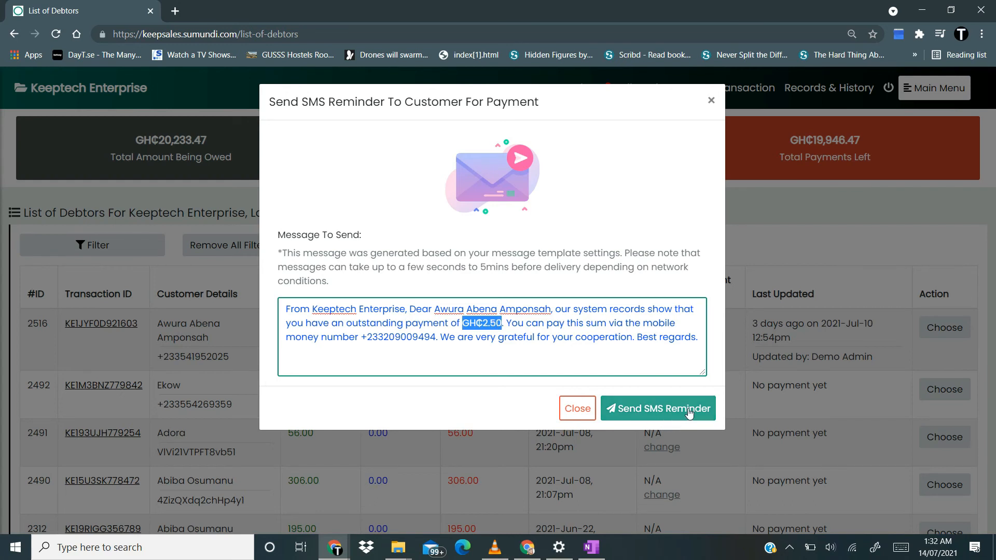
Send the SMS payment reminder to the debtor and close the reminder dialog.
{"action": "left_click", "coordinate": [661, 410]}
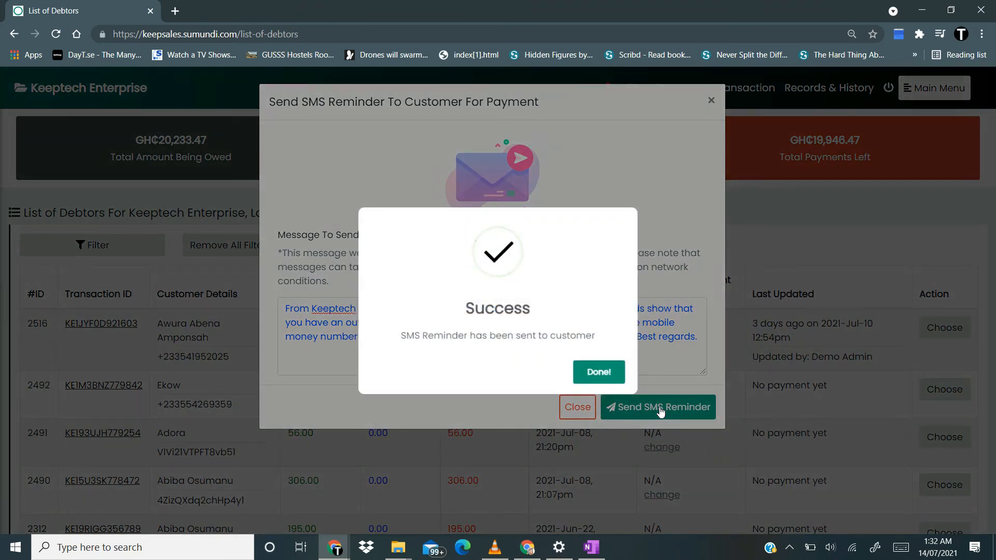
{"action": "left_click", "coordinate": [599, 372]}
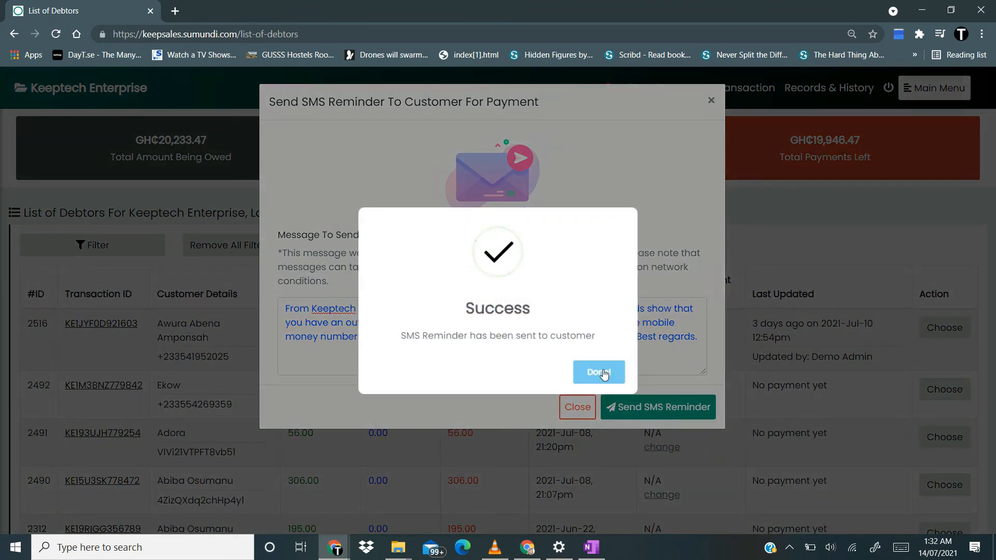
{"action": "left_click", "coordinate": [711, 100]}
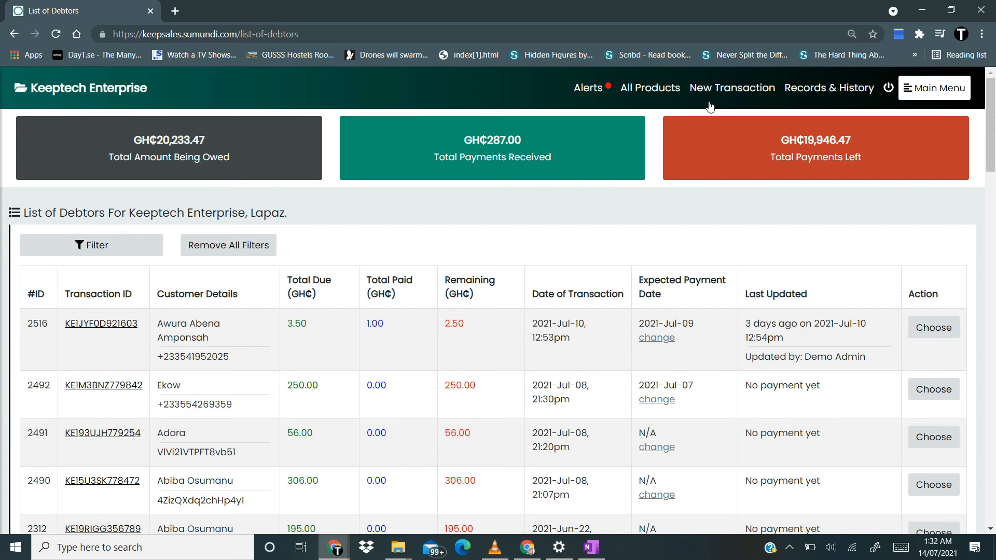
Return to the Bulk SMS Management page and bring its debt reminder settings into view.
{"action": "left_click", "coordinate": [934, 89]}
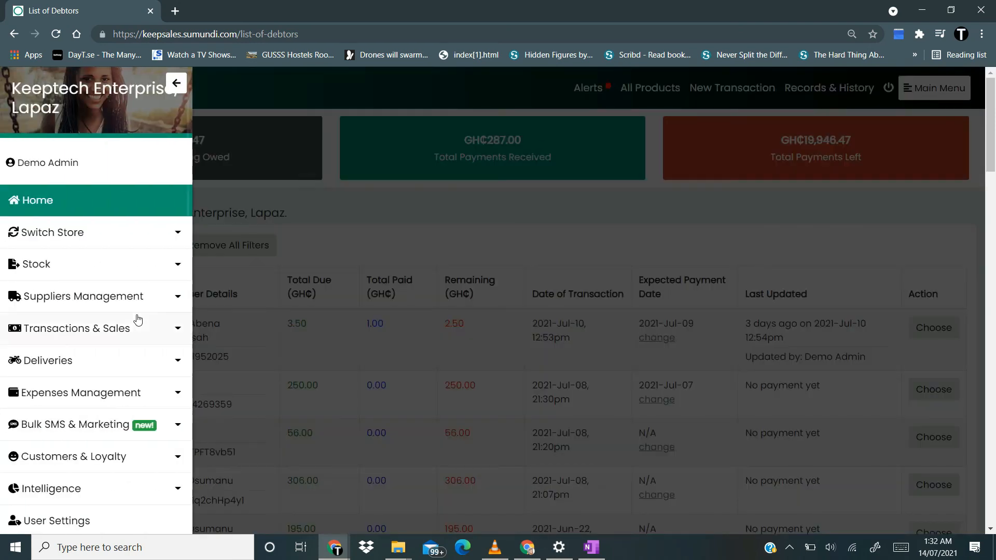
{"action": "left_click", "coordinate": [78, 425]}
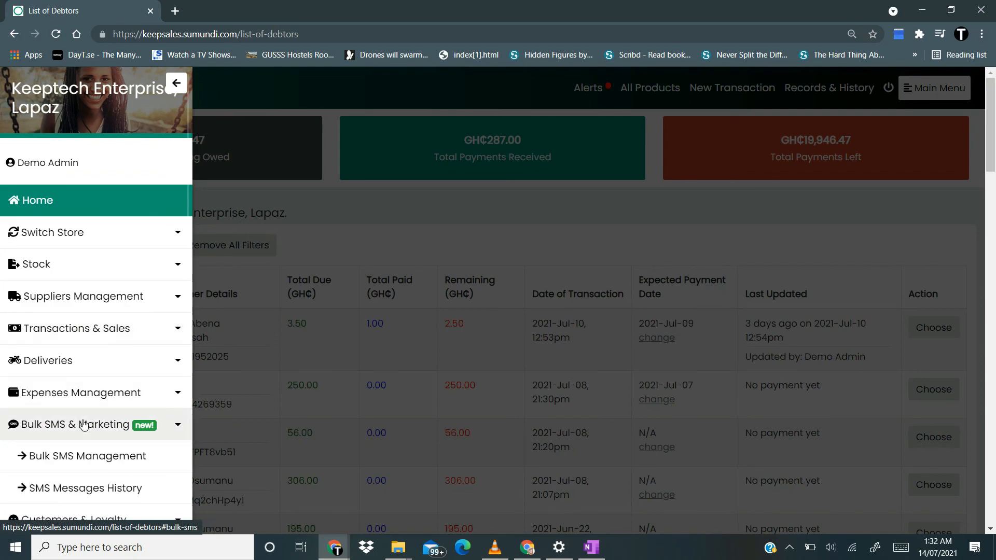
{"action": "left_click", "coordinate": [89, 468]}
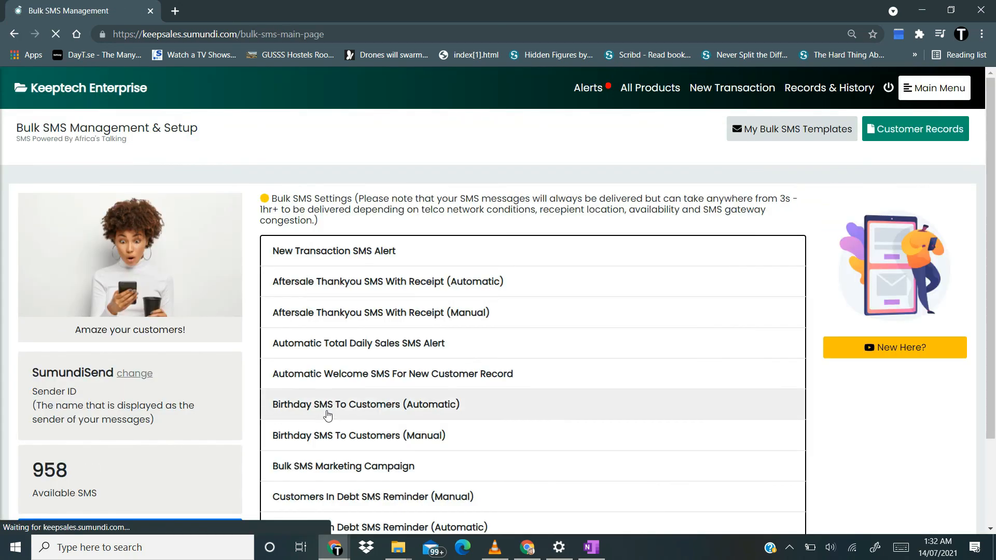
{"action": "scroll", "coordinate": [328, 415], "scroll_direction": "down", "scroll_amount": 2}
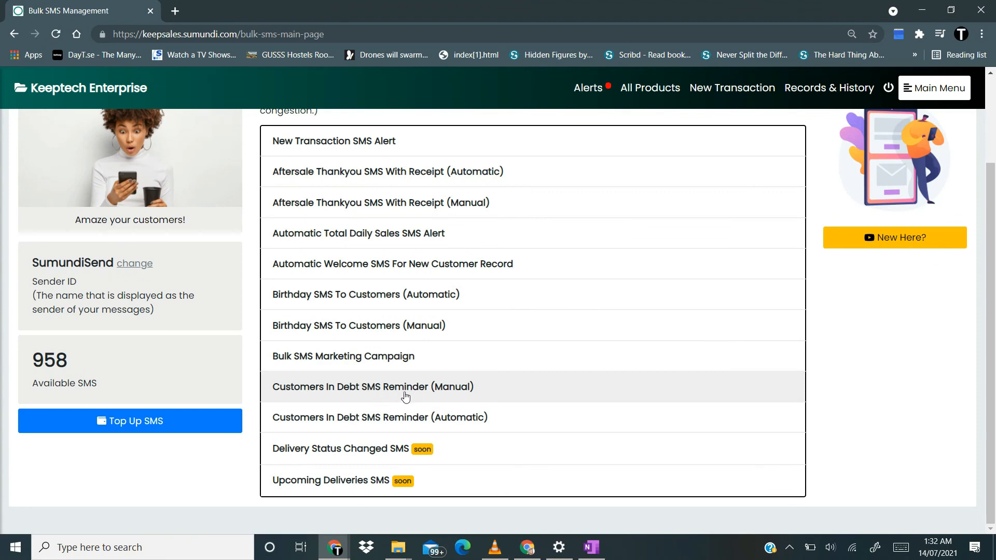